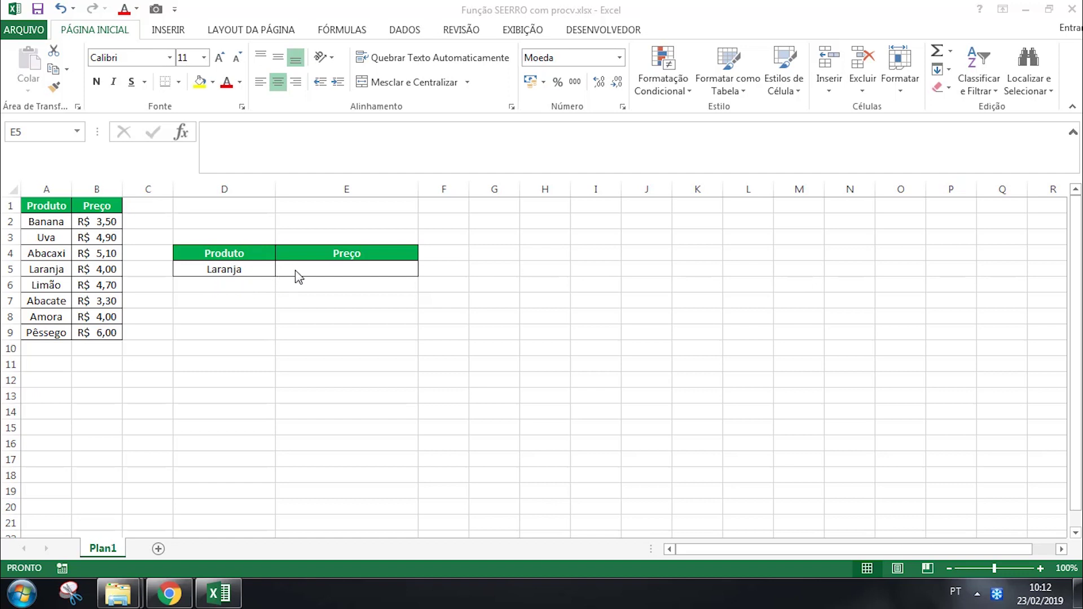
Step: Enter the formula =PROCV(D5;A2:B9;2;FALSO) in the Preço cell E5 to look up the product's price by exact match
left_click(340, 270)
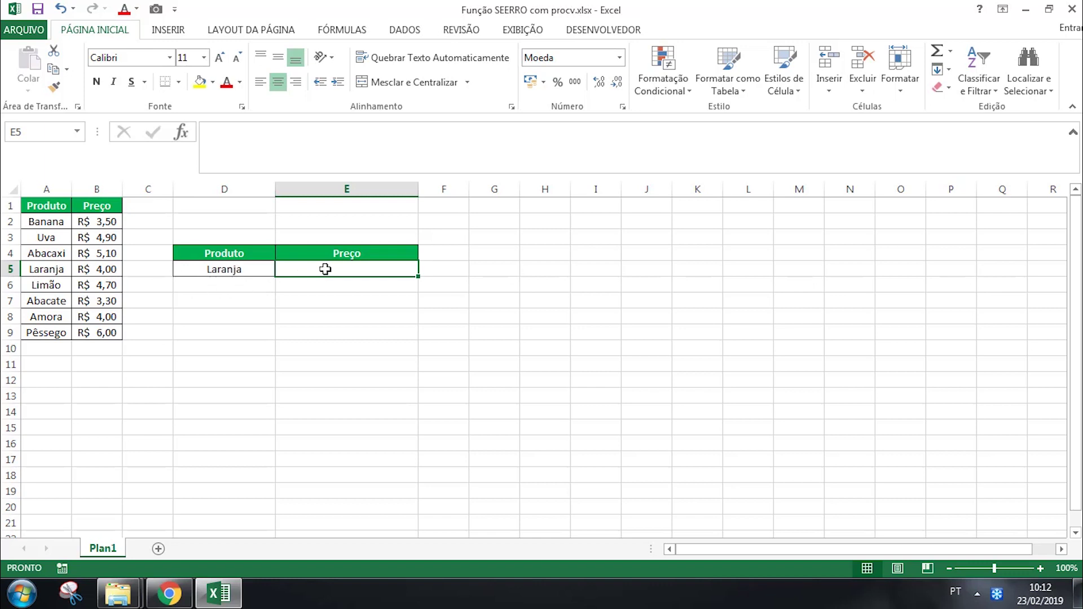
type("=")
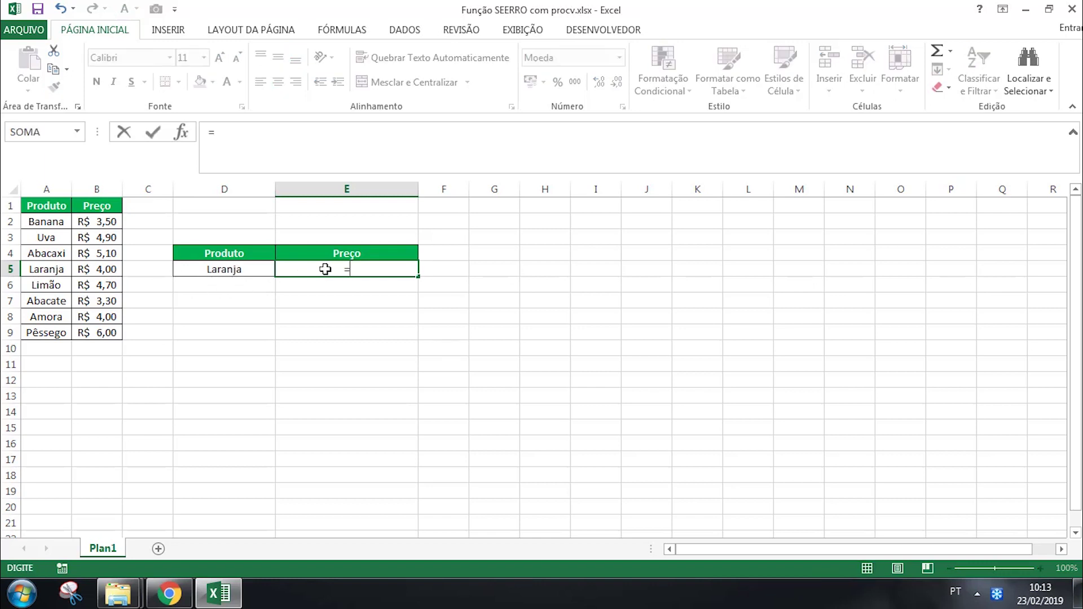
type("procv")
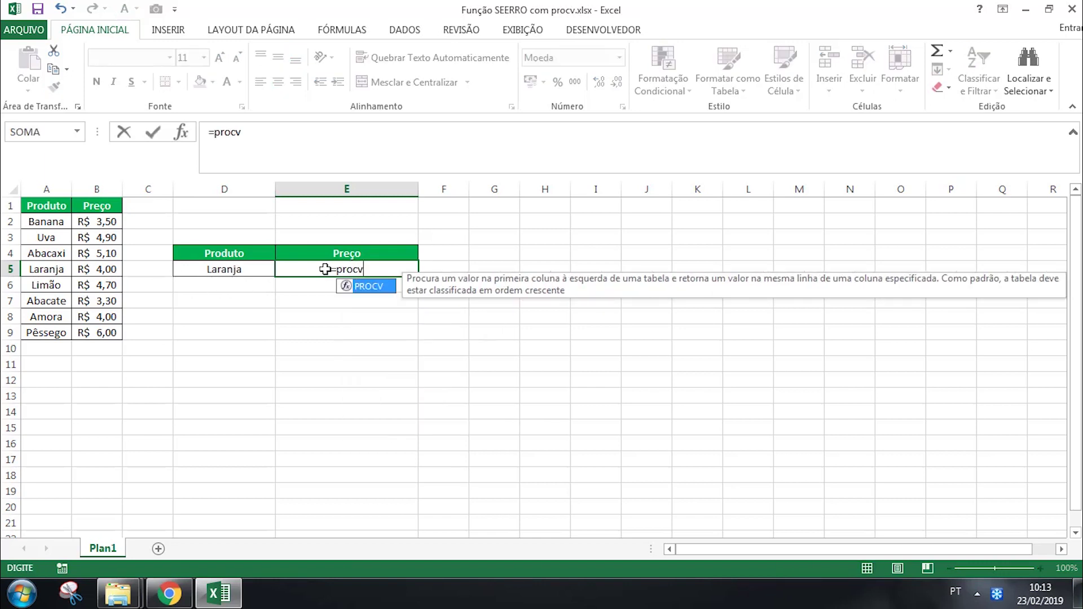
key("Tab")
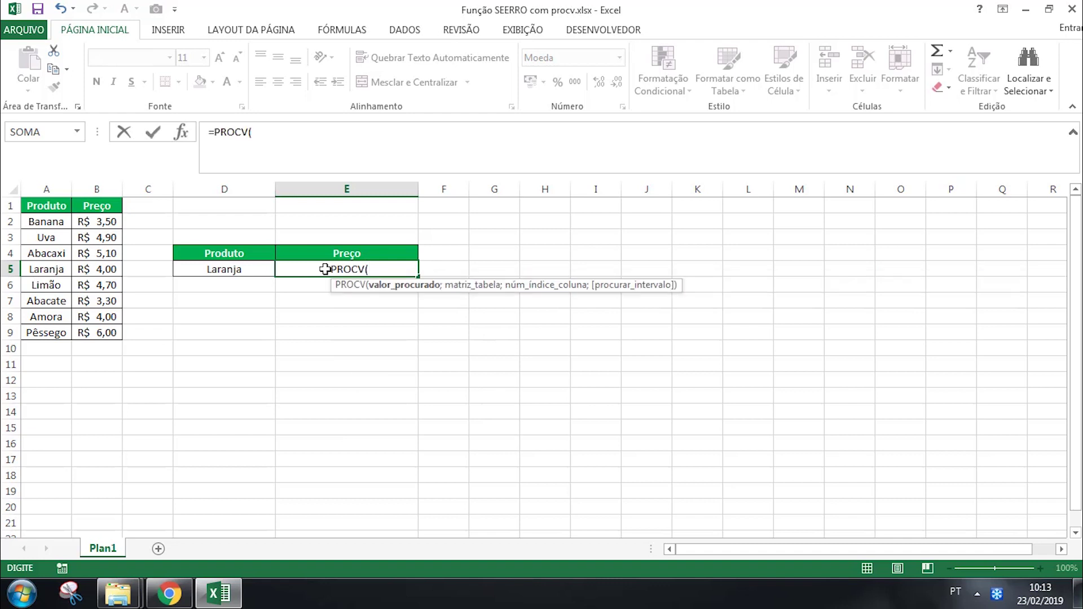
left_click(242, 269)
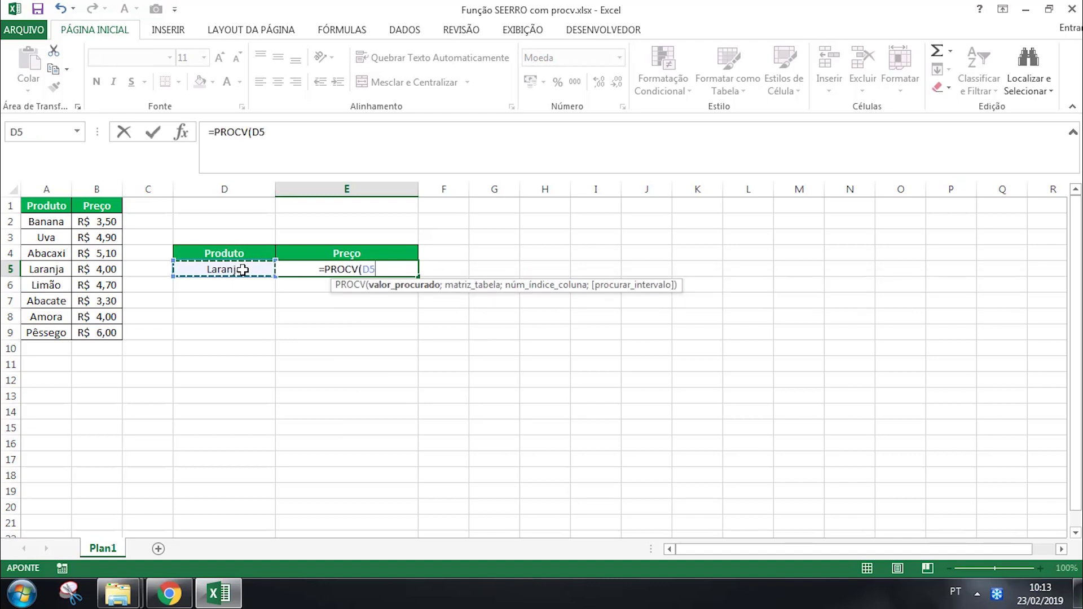
type(";")
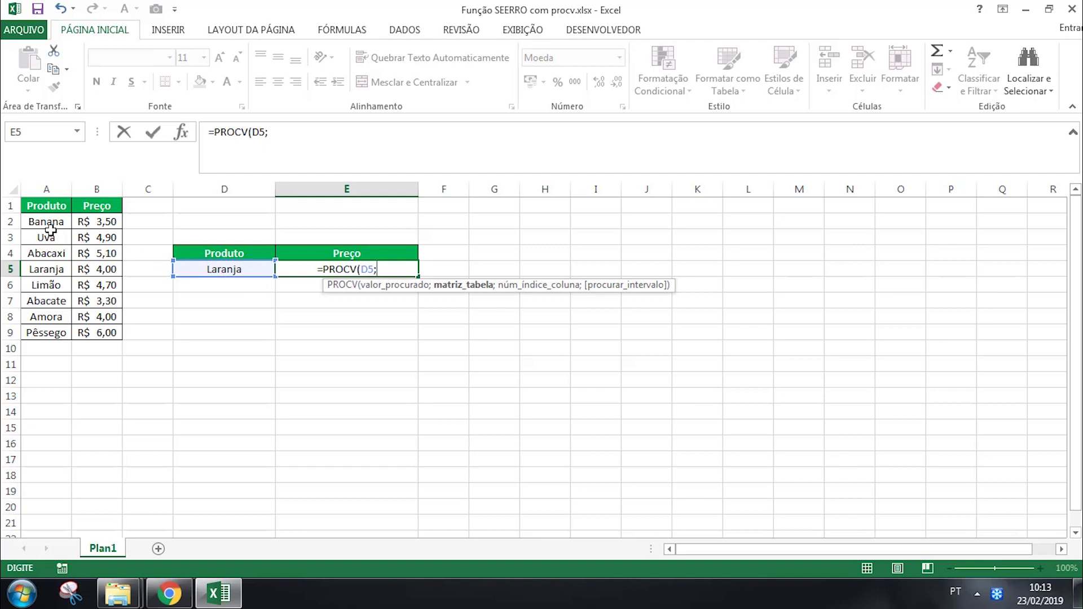
left_click_drag(49, 224, 110, 330)
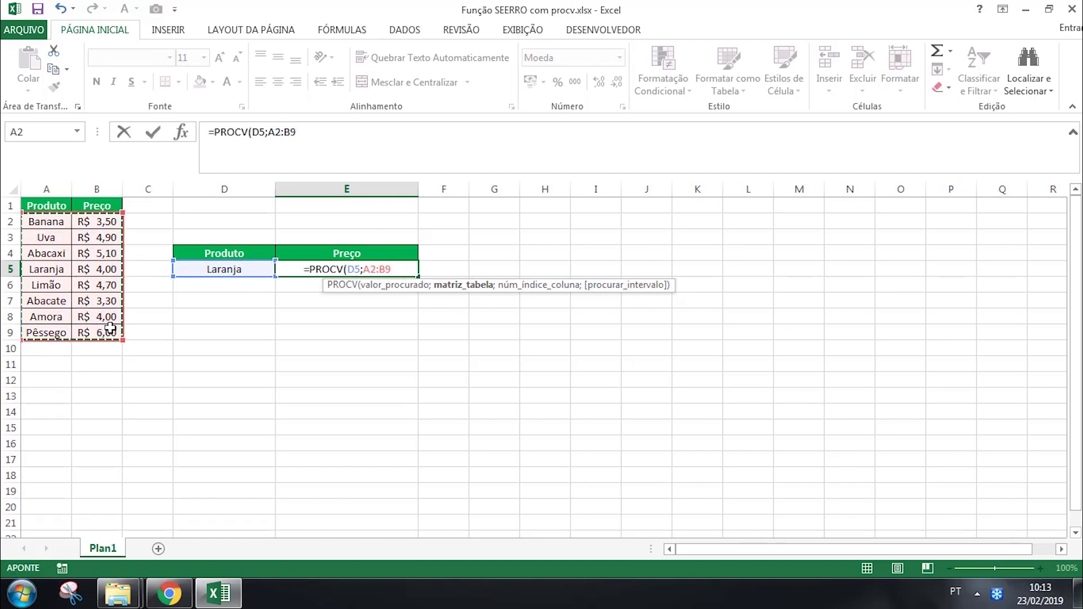
type(";")
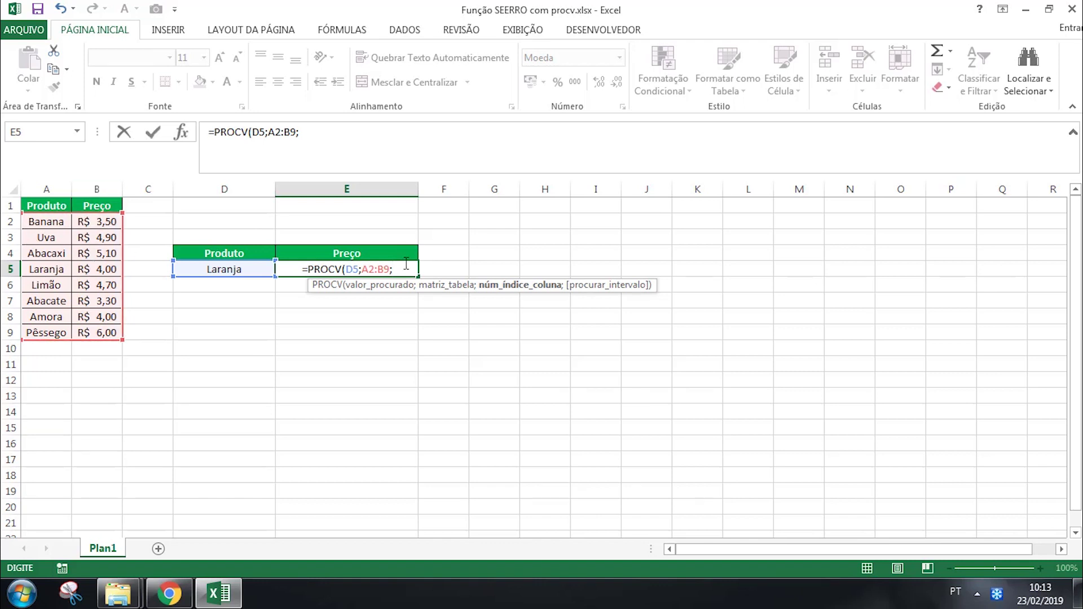
type("2;")
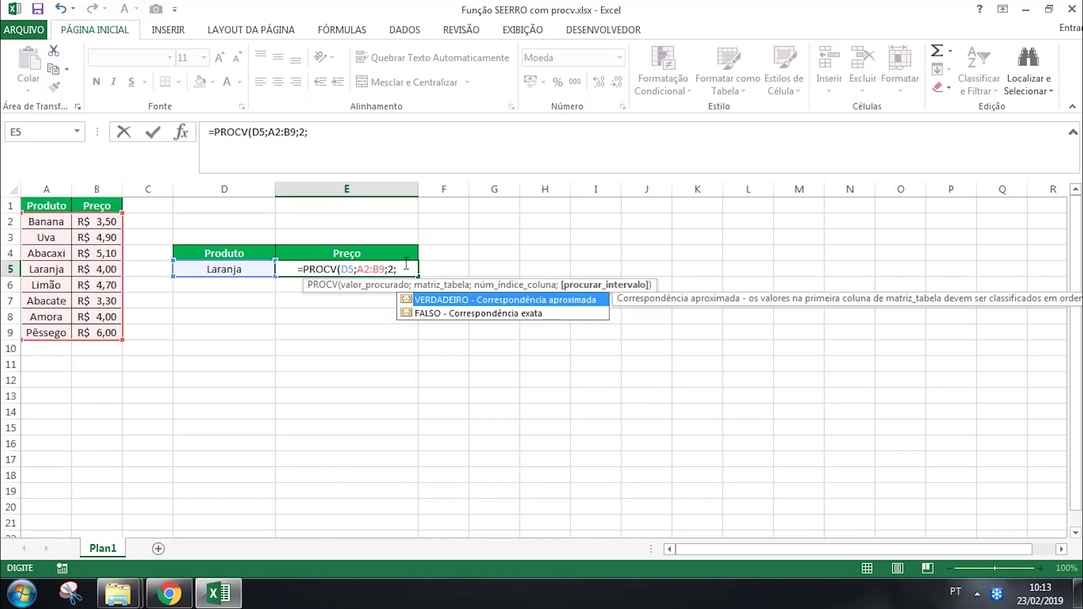
key("Down")
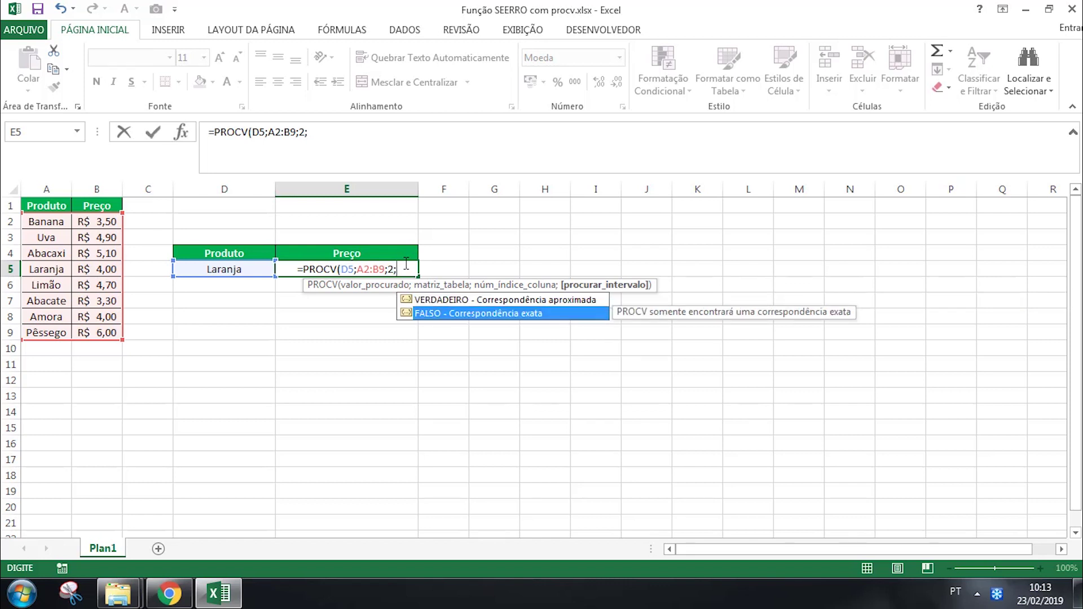
key("Tab")
type(")")
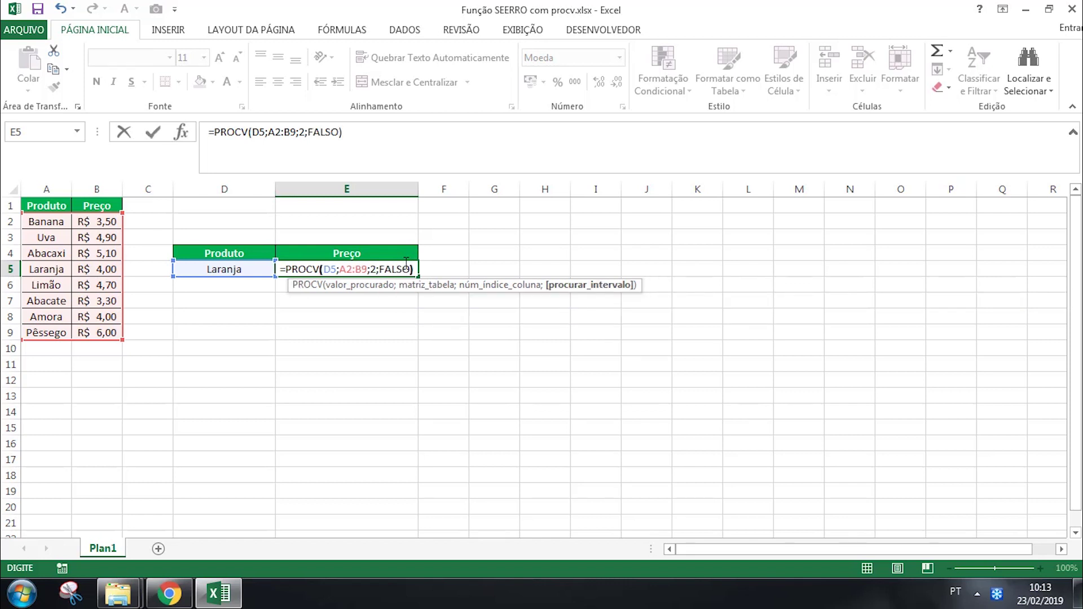
key("Return")
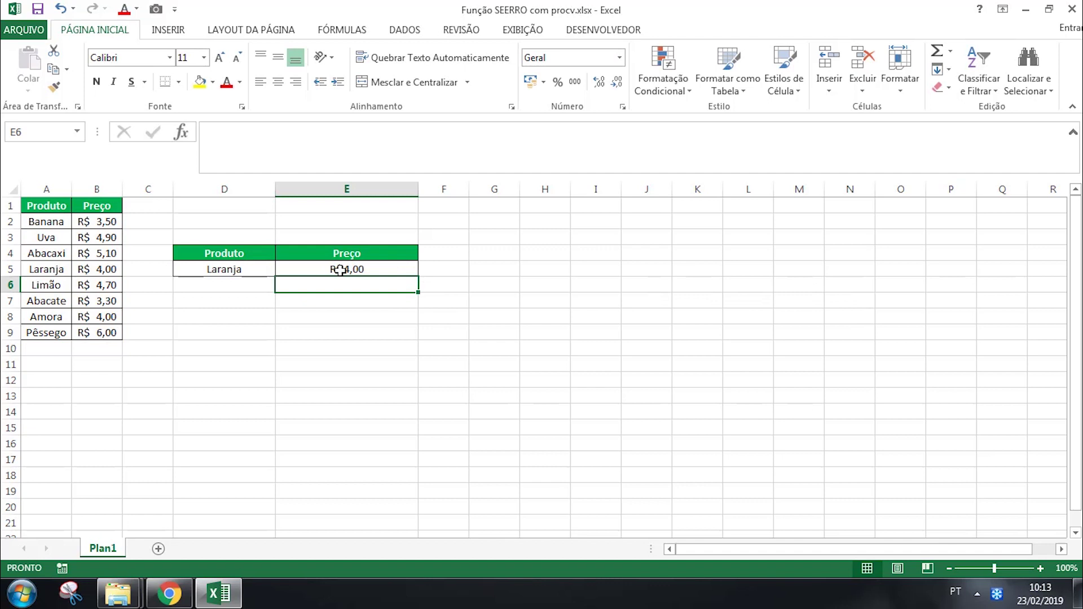
Step: Test the price lookup with a listed product by changing the product in D5 to Limão
left_click(225, 269)
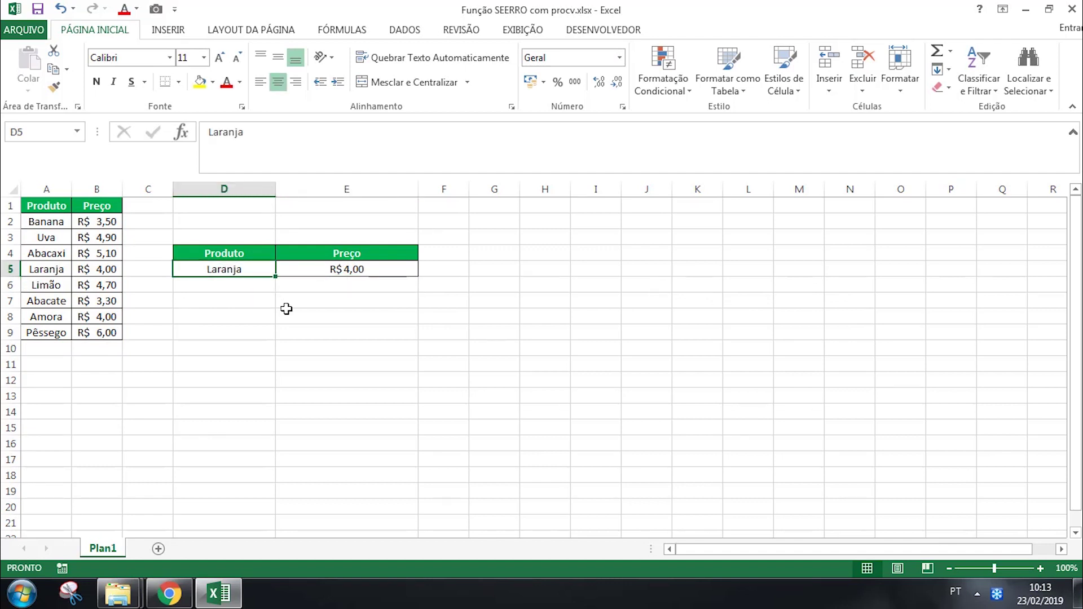
type("Limão")
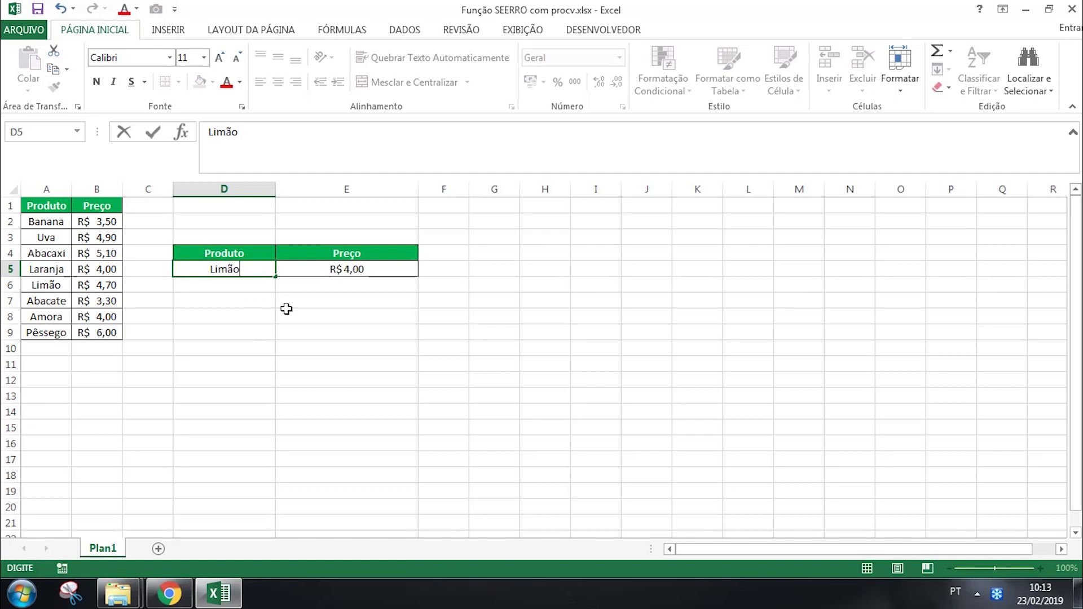
key("Return")
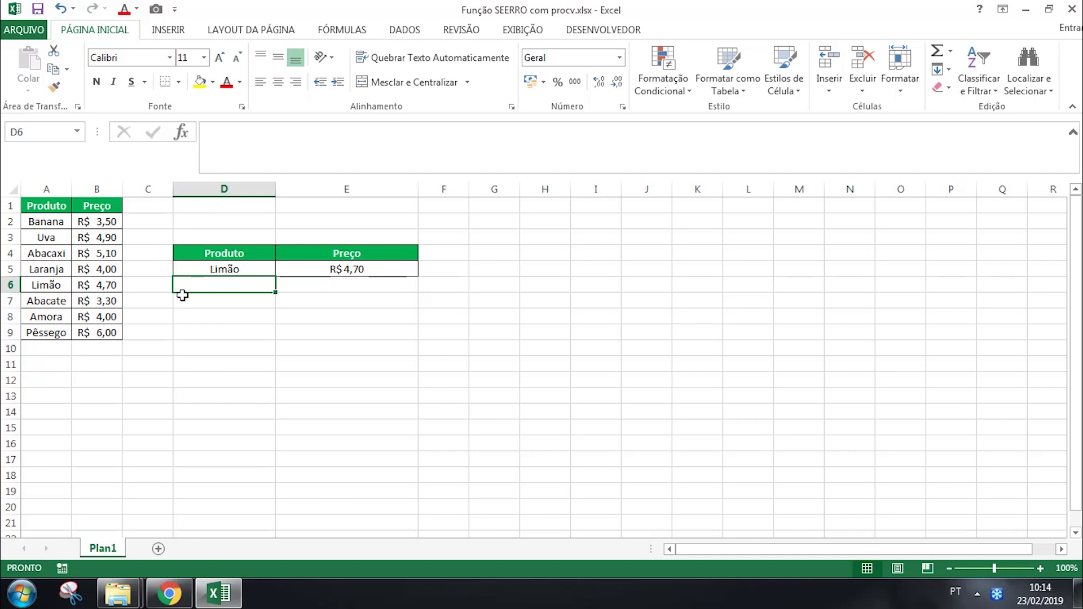
Step: Test the price lookup with a product missing from the table by setting D5 to Pêra
left_click(196, 270)
type("Pêra")
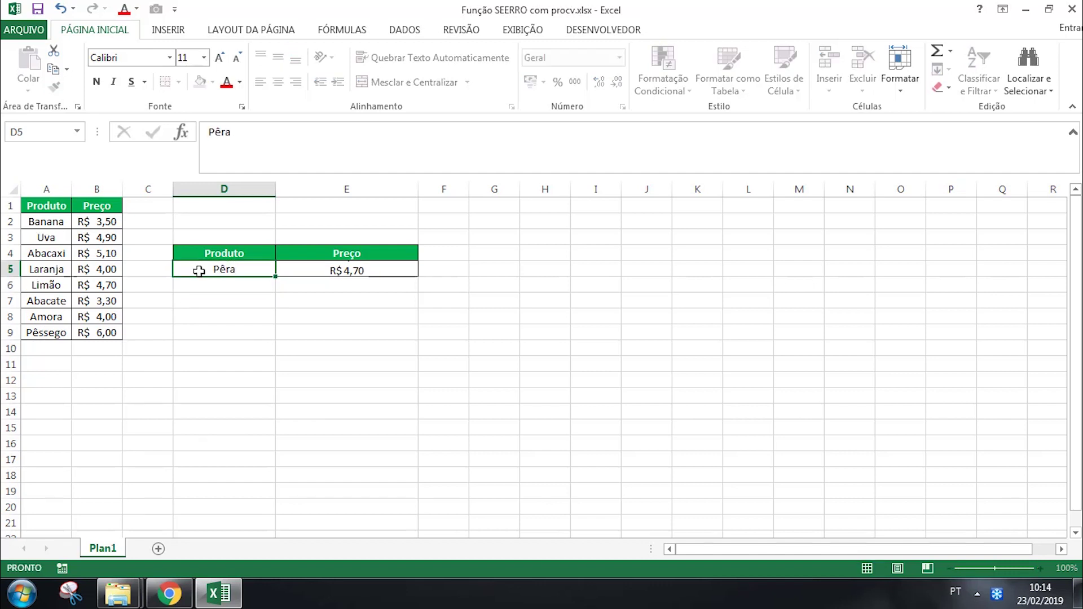
key("Return")
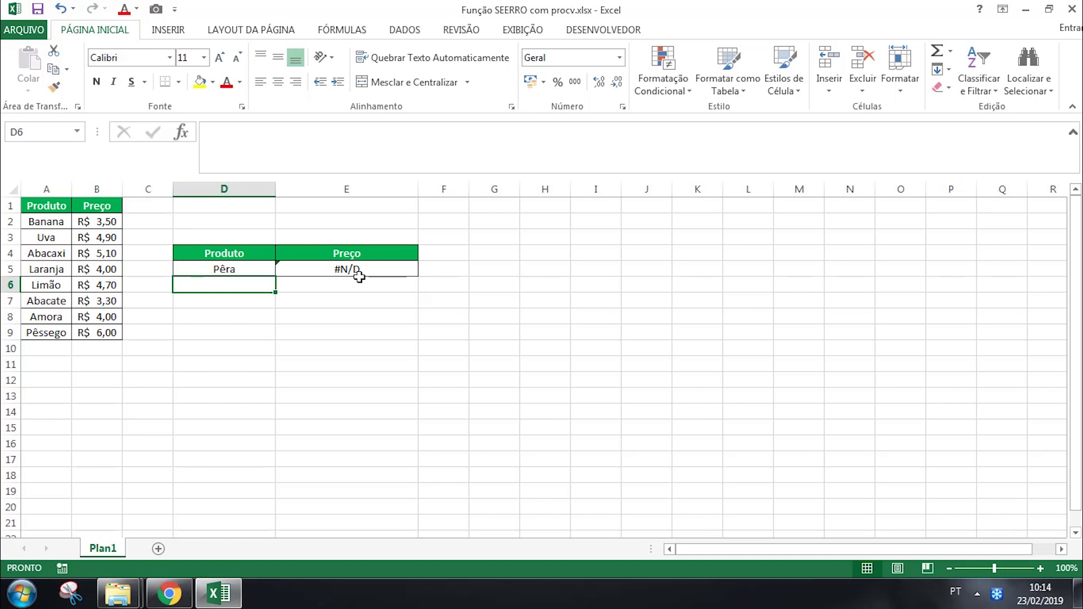
left_click(238, 268)
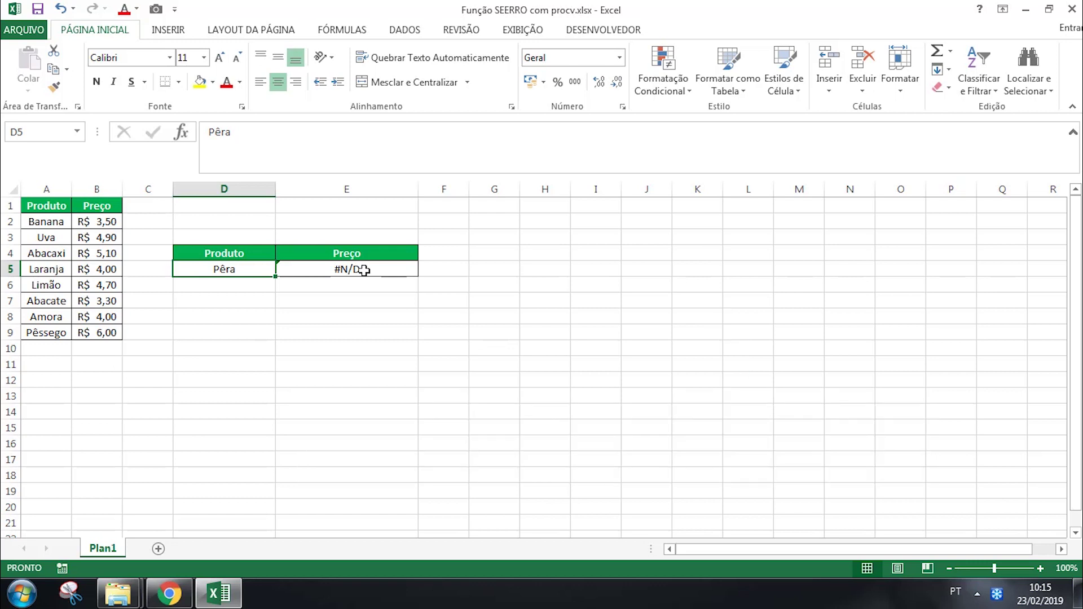
Step: Edit the formula in E5 to open a SEERRO function around the existing PROCV, making the lookup its first argument
left_click(334, 269)
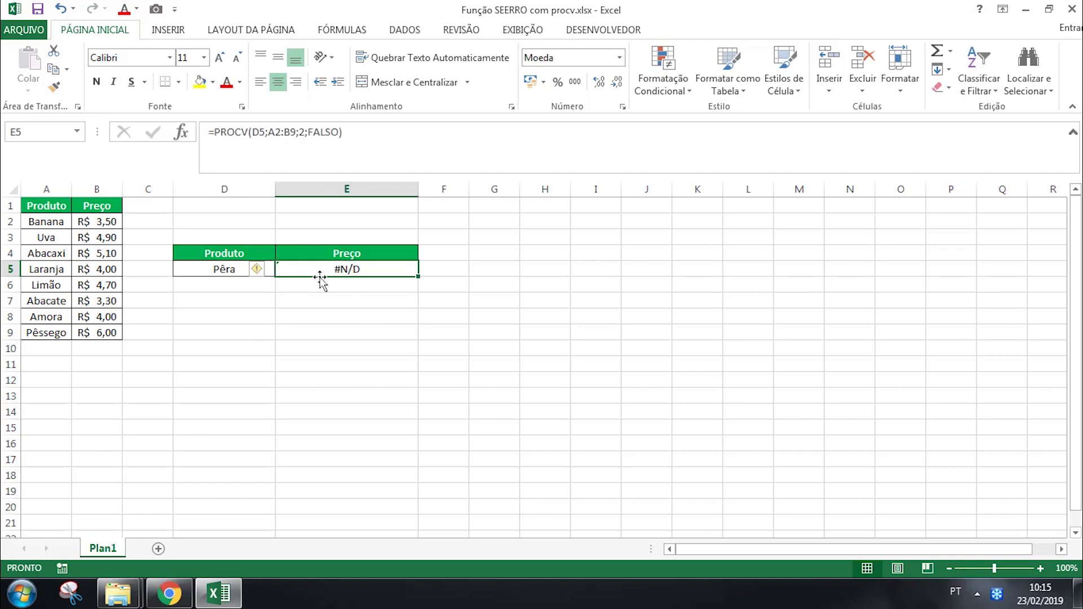
double_click(344, 271)
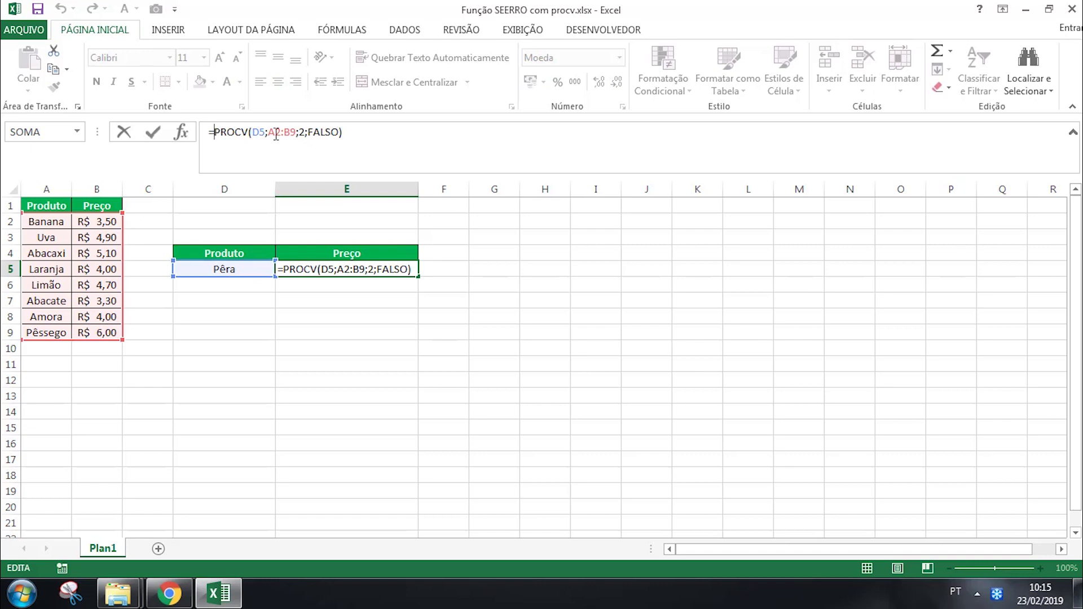
left_click(215, 132)
type("SE")
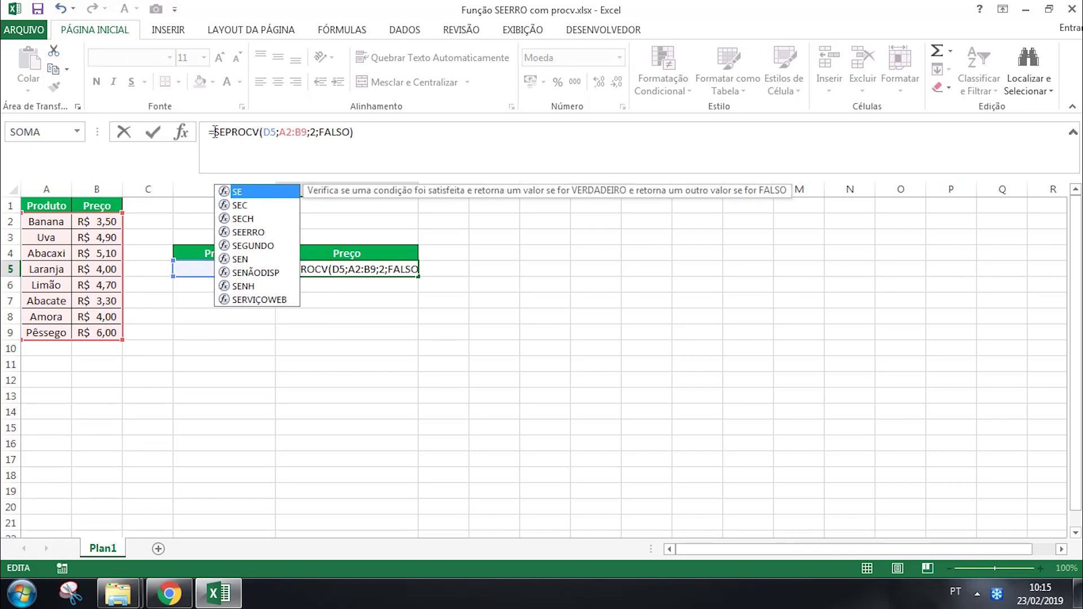
key("Down")
key("Down")
key("Down")
key("Tab")
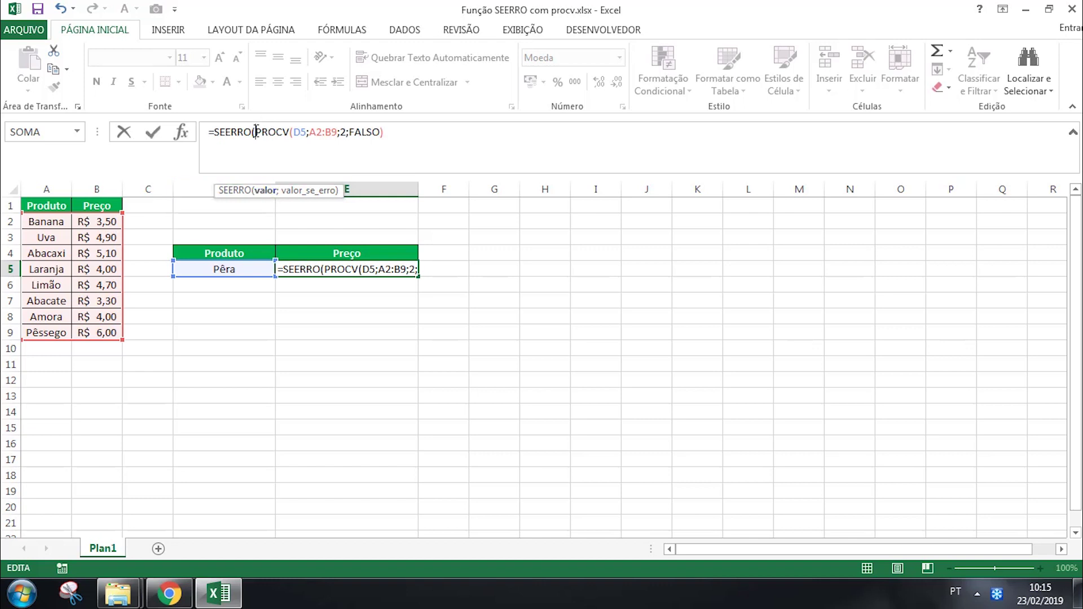
Step: Add "Não encontrado" as the SEERRO error value, close the function and commit the formula in E5
left_click(388, 133)
type(";")
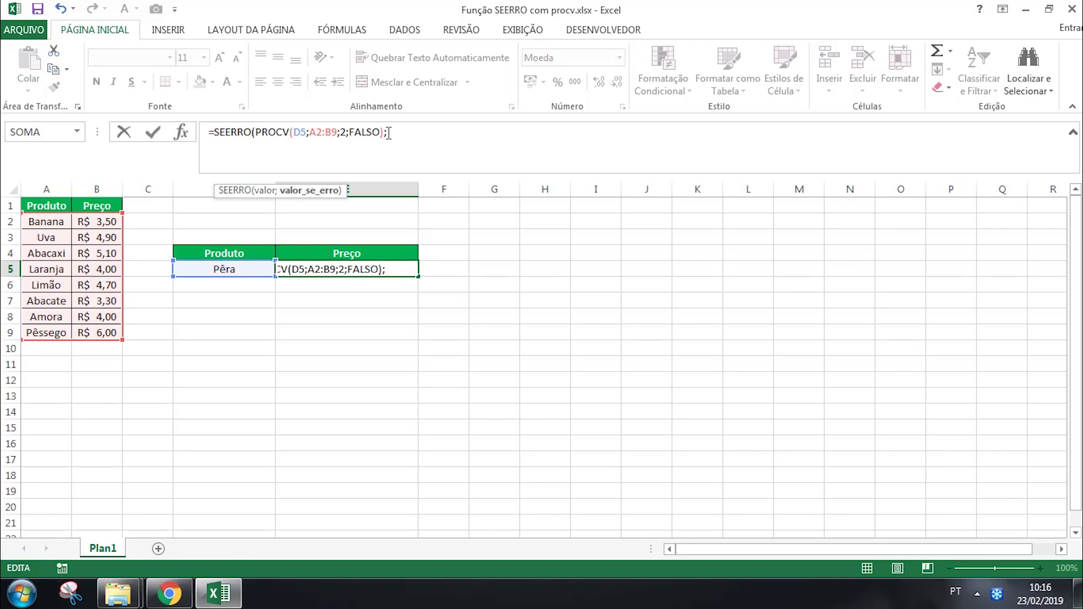
type("\"")
type("n")
key("BackSpace")
type("Não encontrado\"")
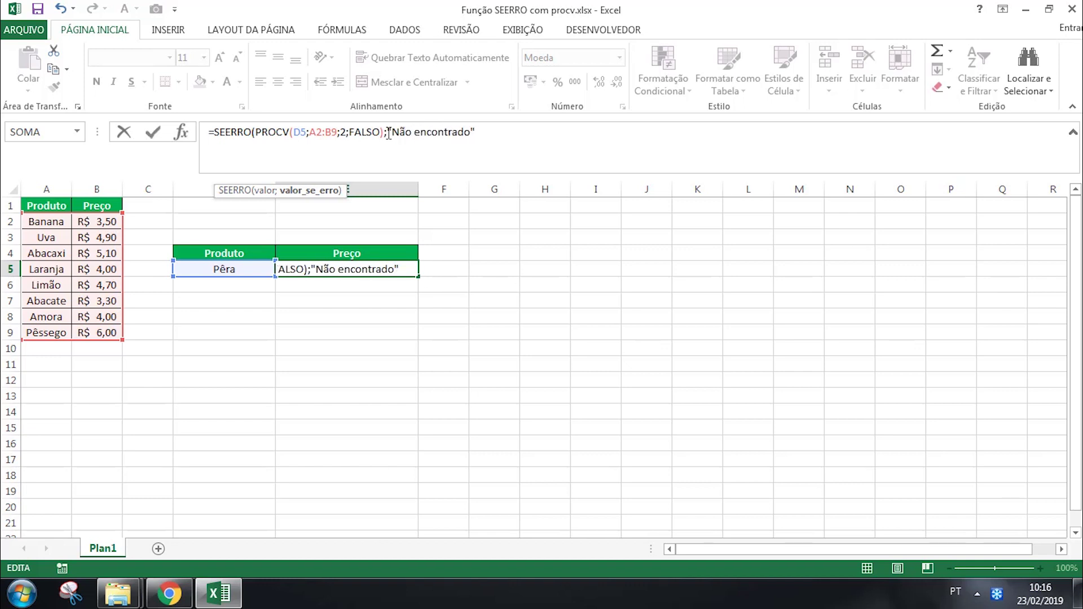
type(")")
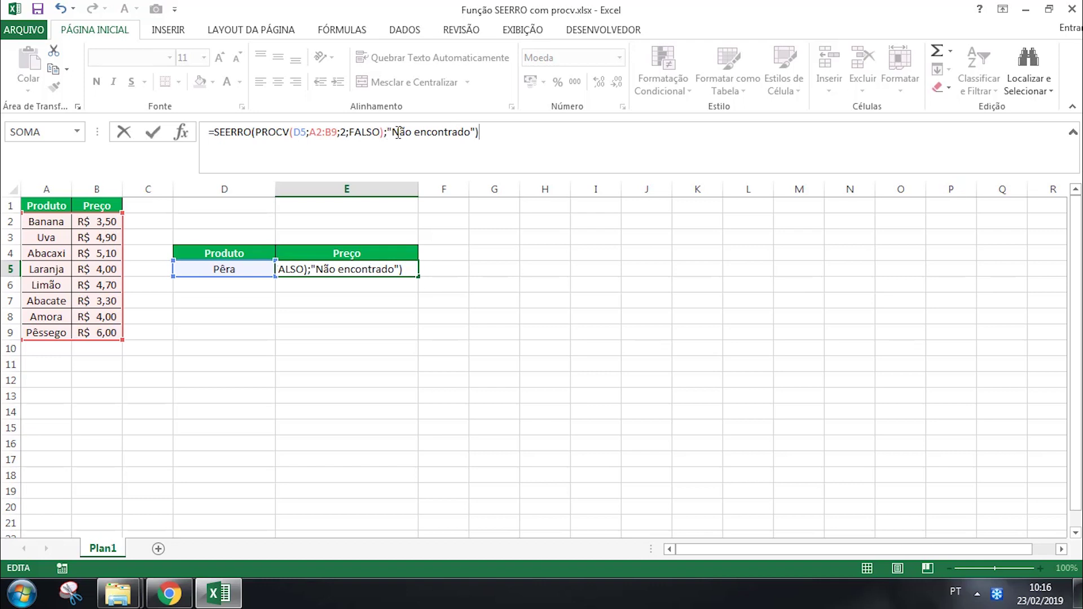
left_click(389, 133)
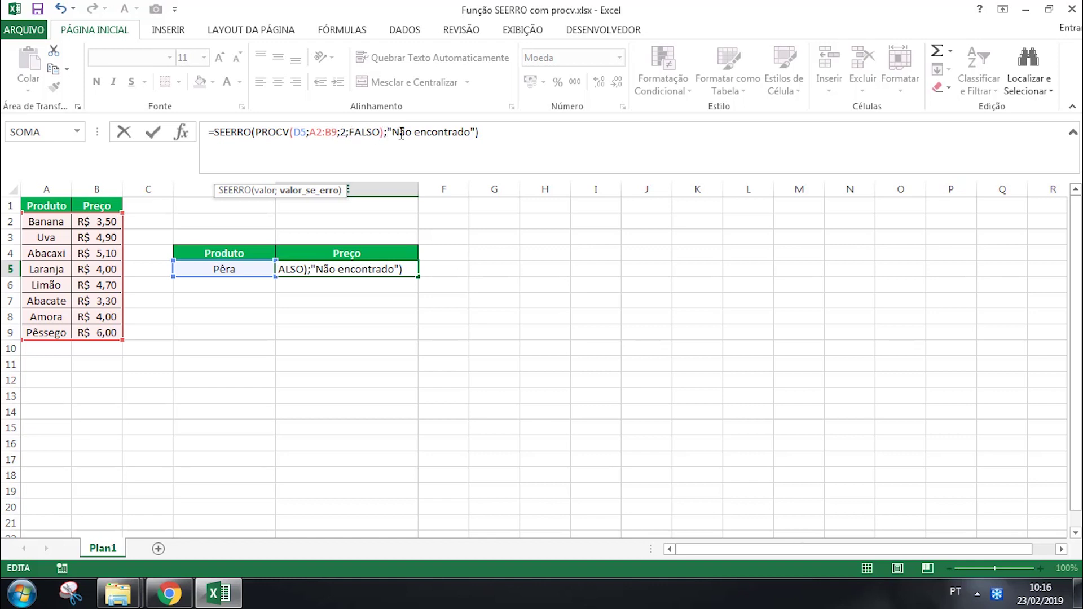
left_click(487, 131)
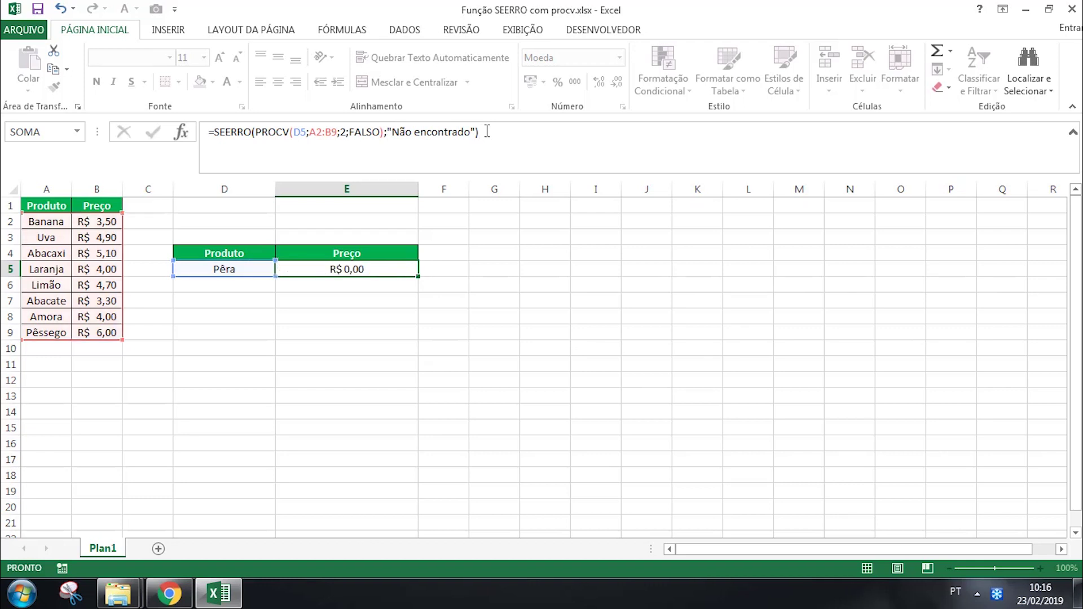
key("Return")
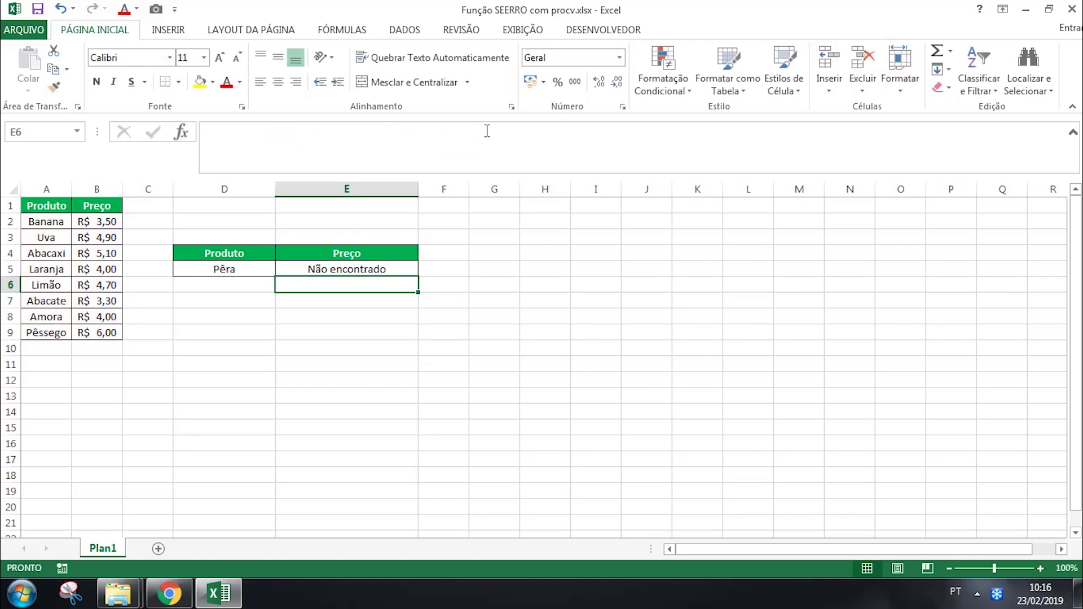
Step: Test the SEERRO formula by setting the product in D5 to Uva and back to Pêra, and select E5 to review it
left_click(253, 271)
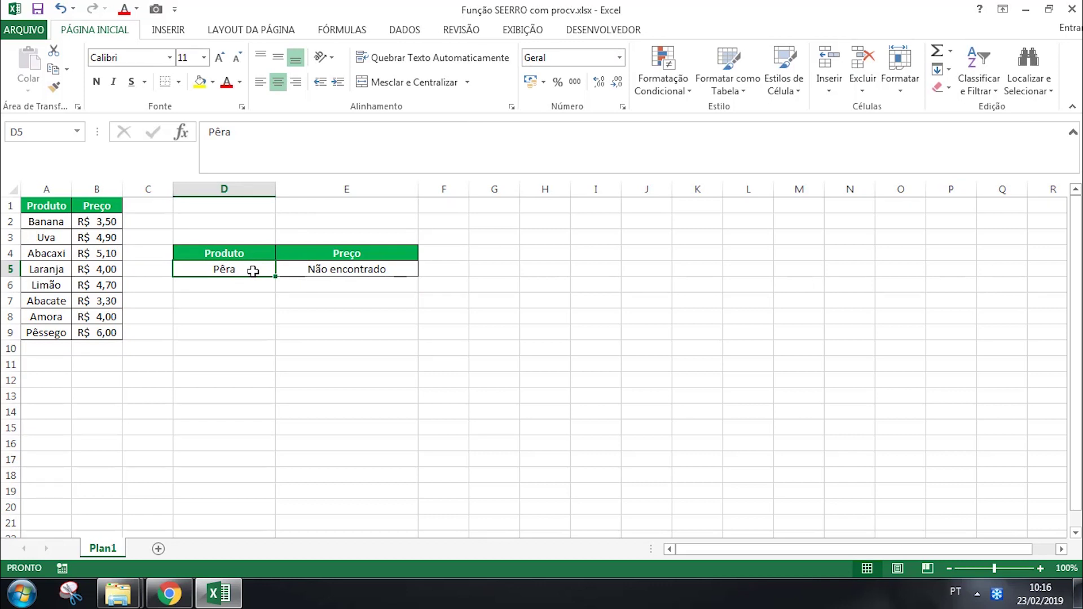
type("Uva")
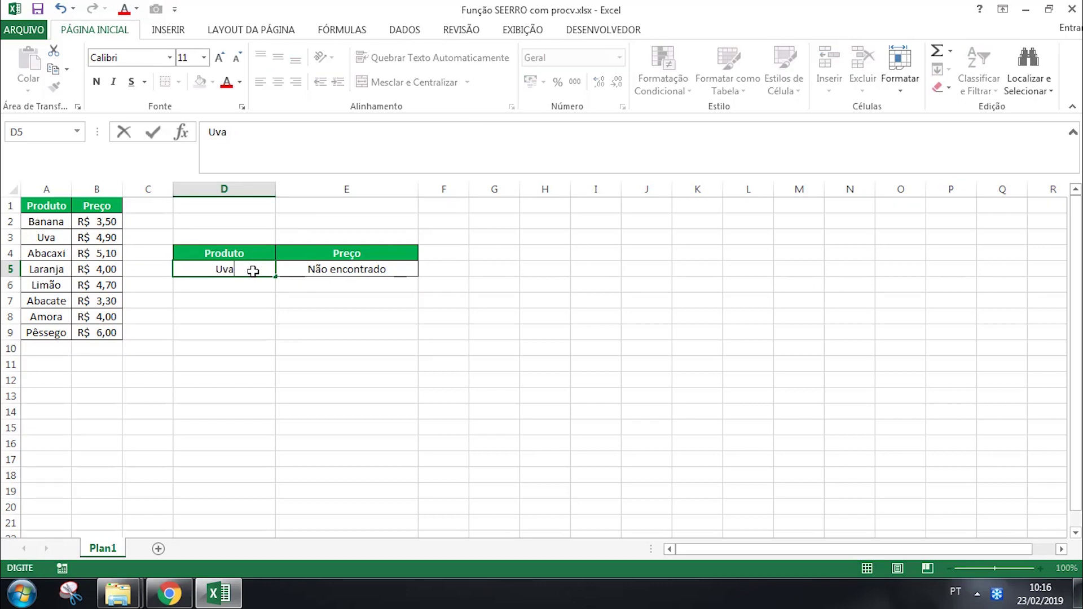
key("Return")
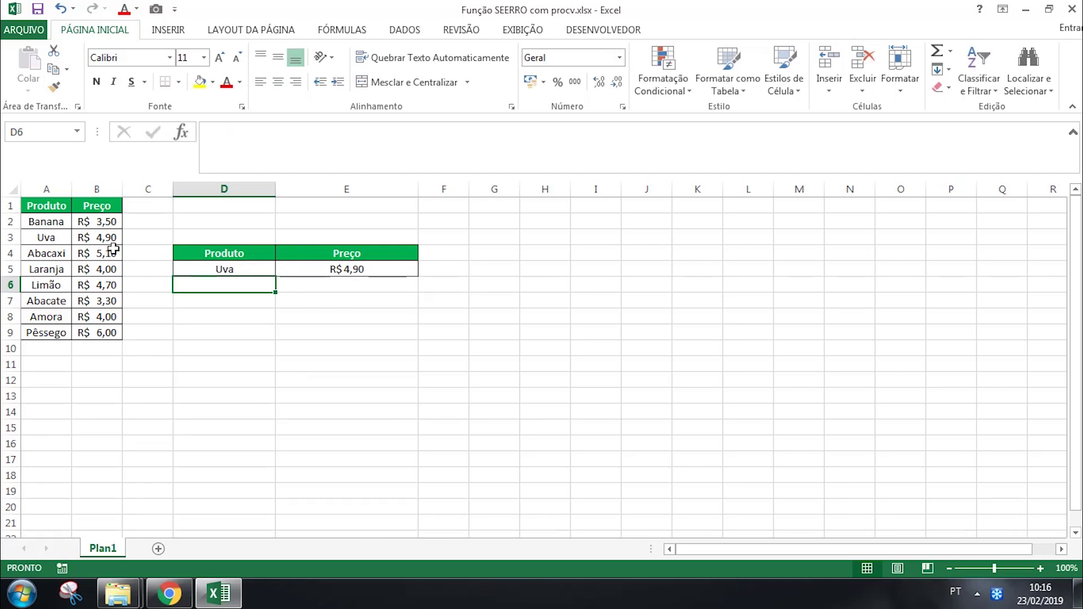
left_click(215, 268)
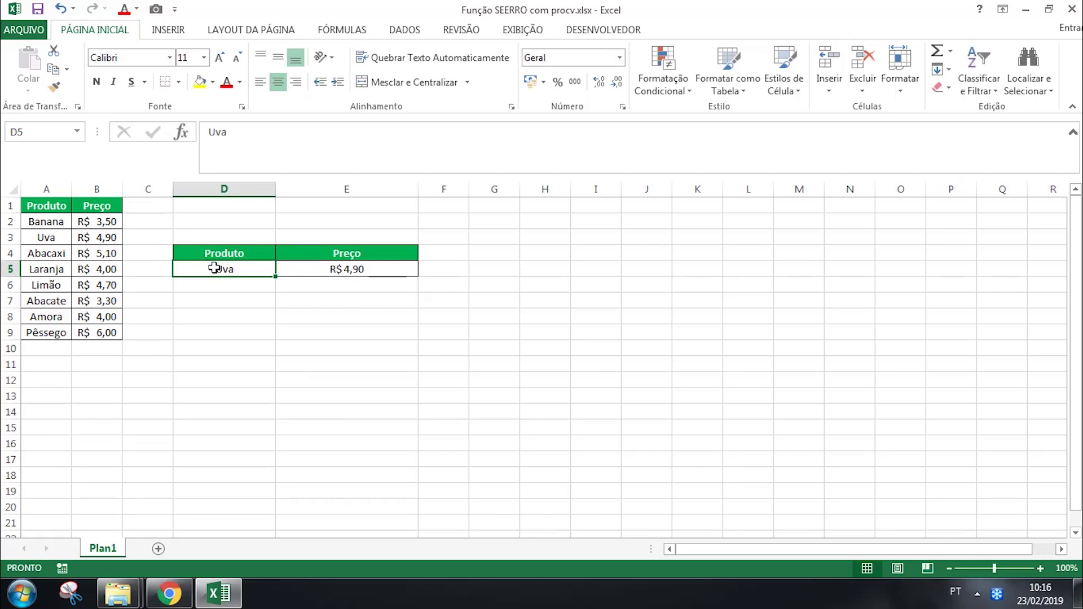
type("Pêra")
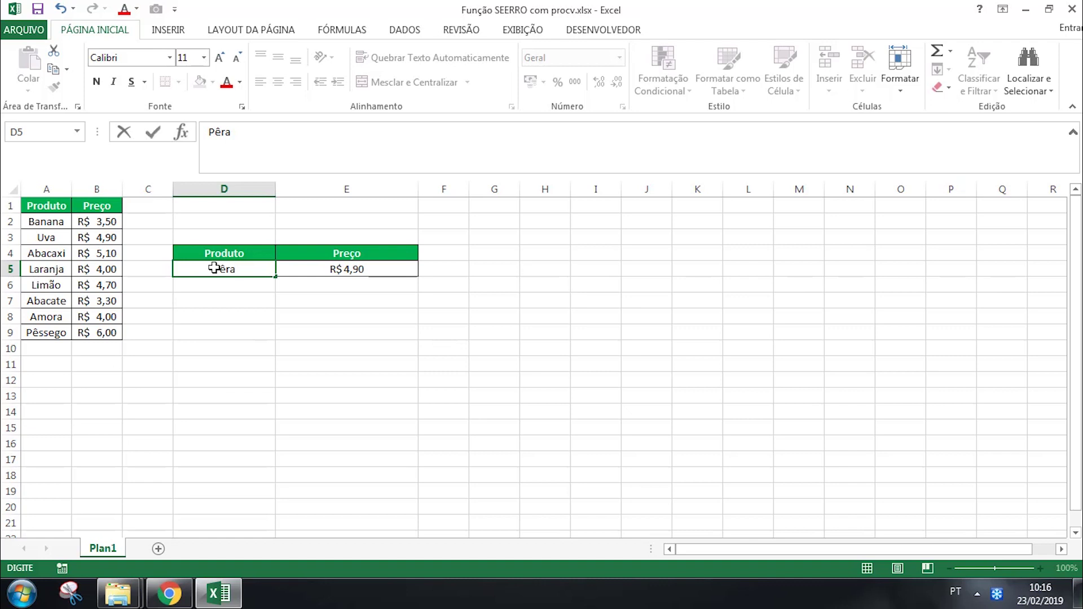
key("Return")
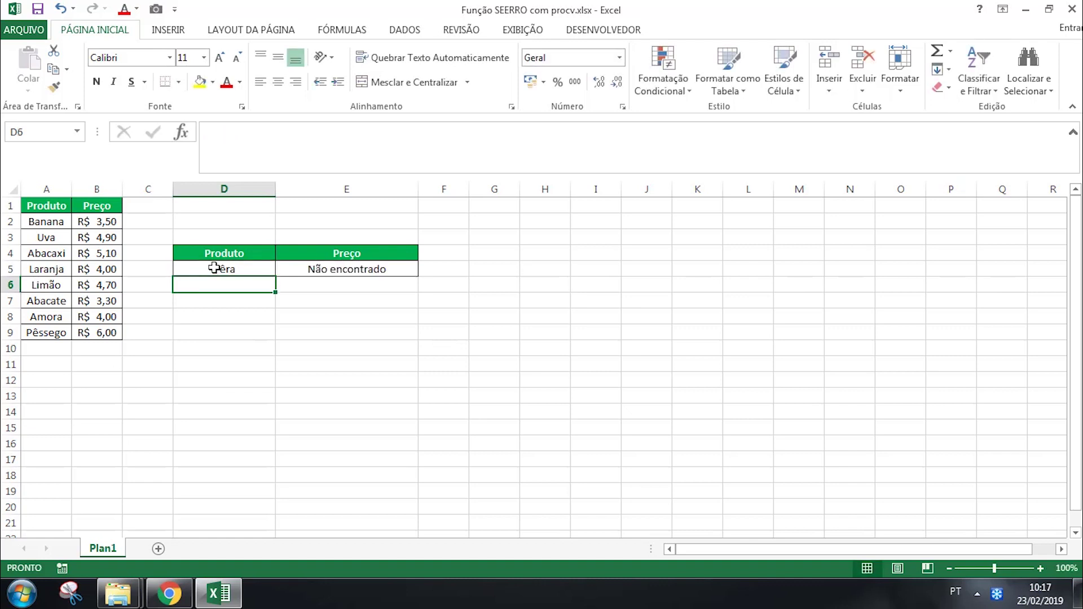
left_click(379, 271)
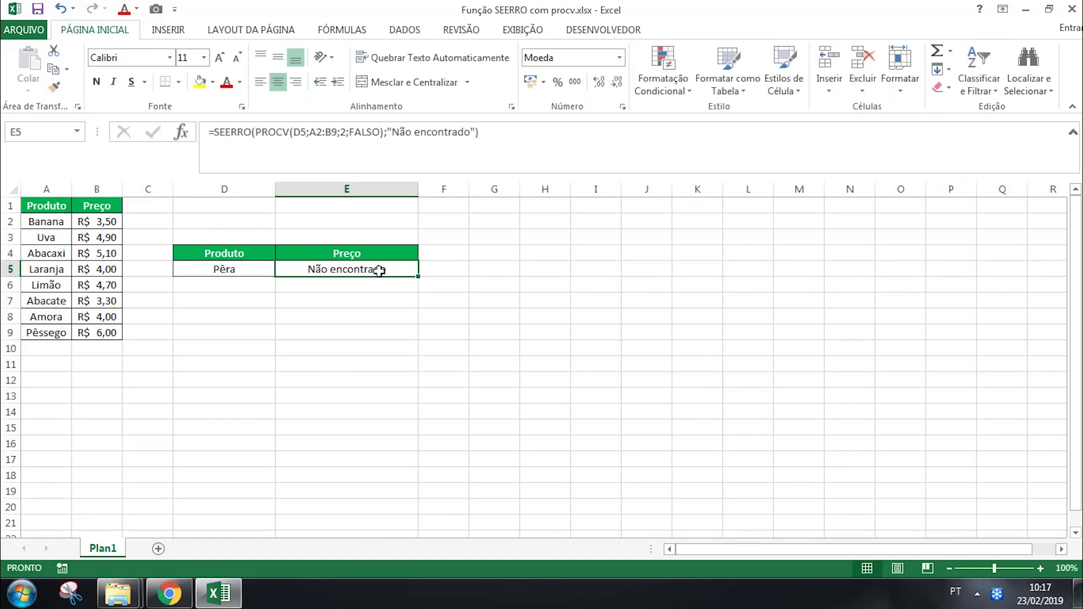
Step: Replace "Não encontrado" with an empty string "" as the SEERRO error value in E5 and commit the formula
left_click(473, 131)
key("BackSpace")
key("BackSpace")
key("BackSpace")
key("BackSpace")
key("BackSpace")
key("BackSpace")
key("BackSpace")
key("BackSpace")
key("BackSpace")
key("BackSpace")
key("BackSpace")
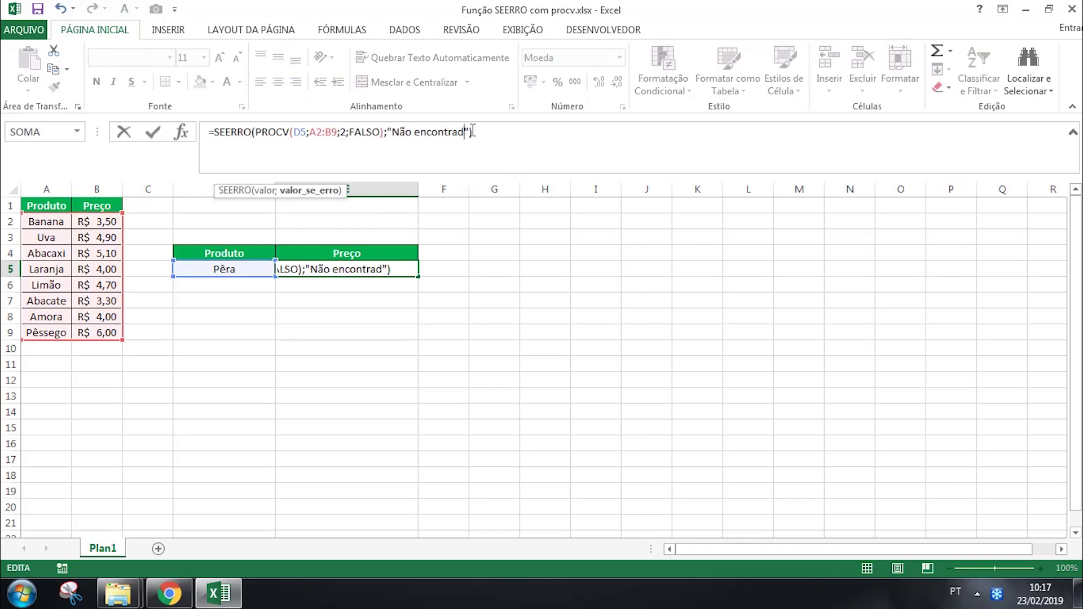
key("BackSpace")
key("BackSpace")
key("BackSpace")
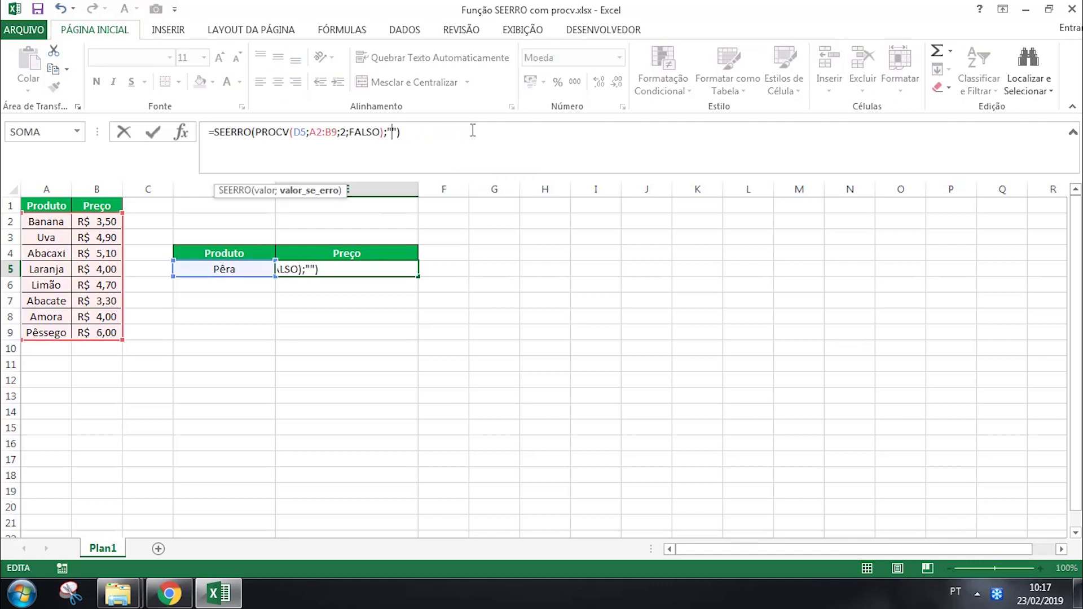
left_click(403, 132)
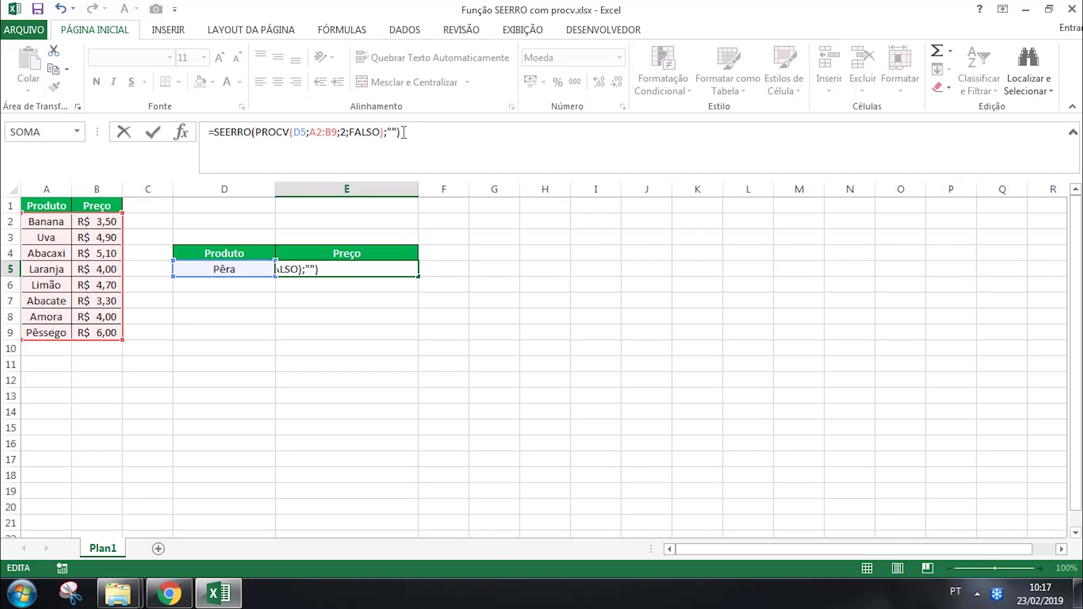
key("Return")
Step: Reopen the formula in E5 to review its empty-string error argument, and close it without changes
left_click(328, 268)
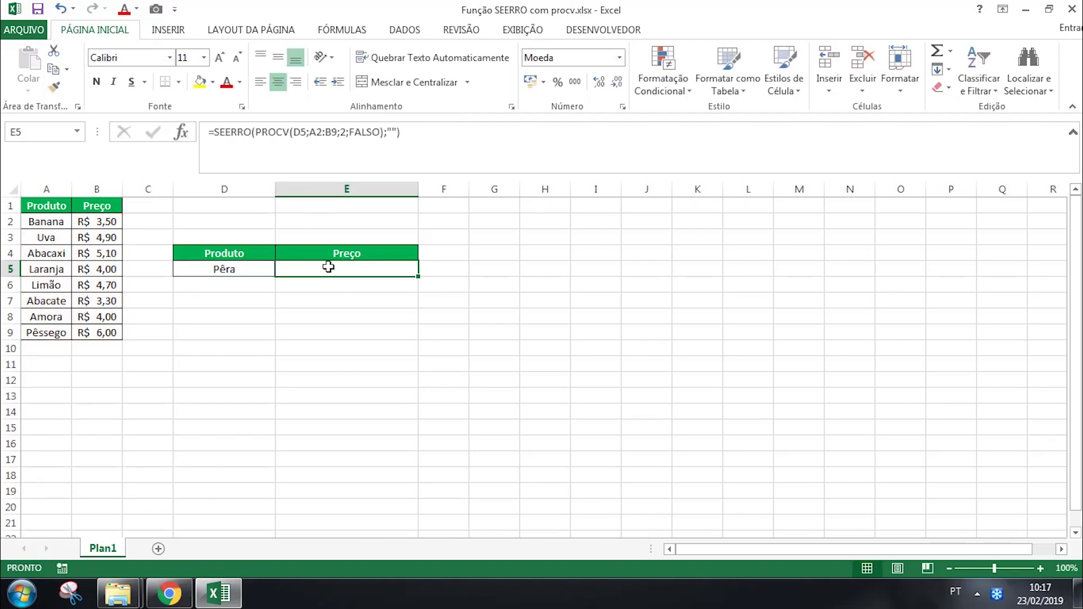
left_click(416, 133)
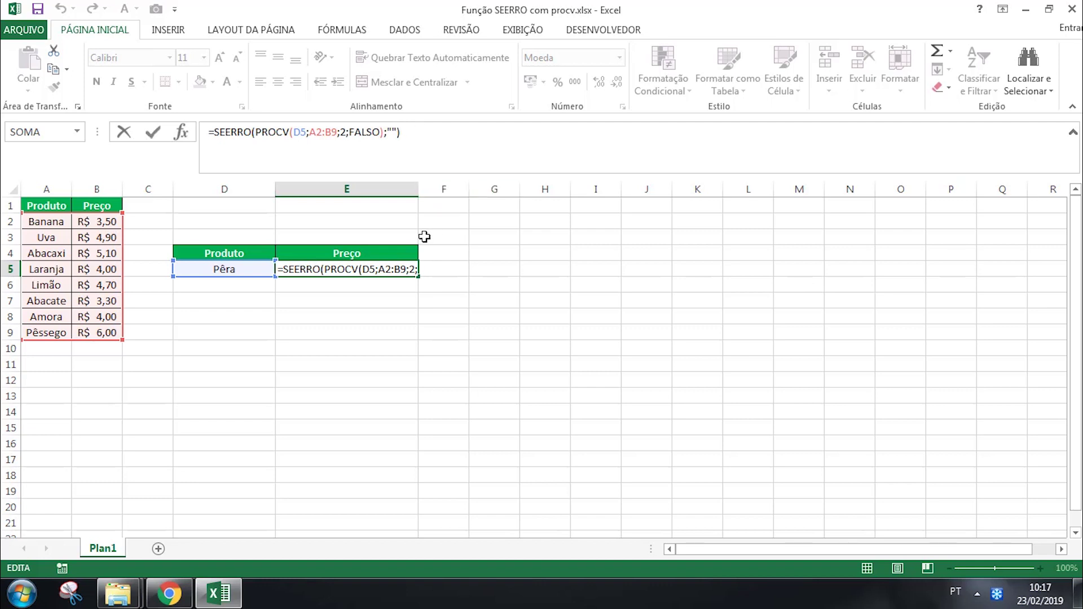
left_click(422, 134)
key("Return")
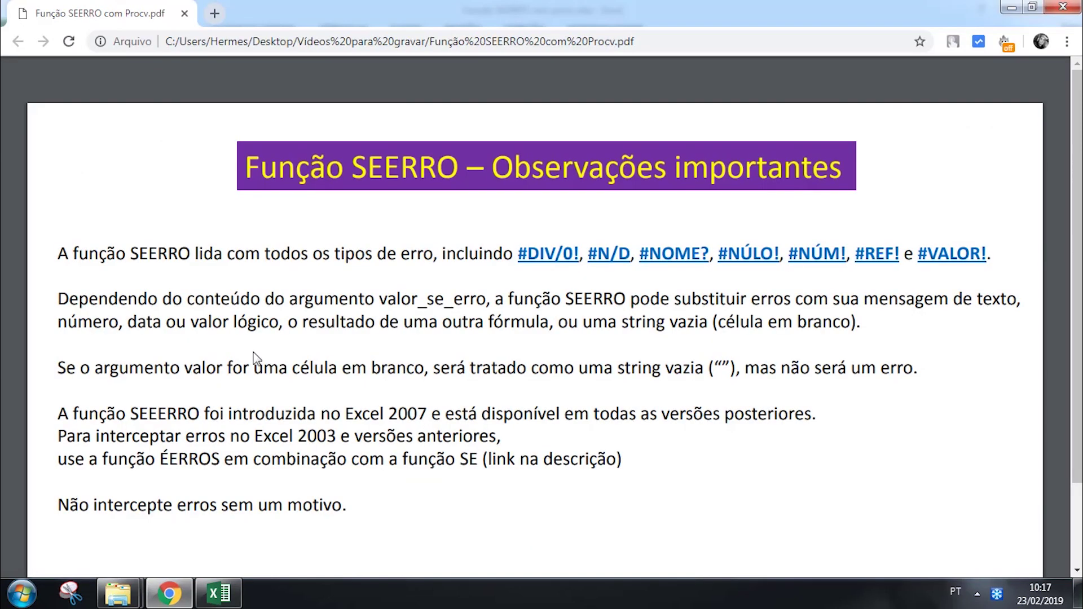